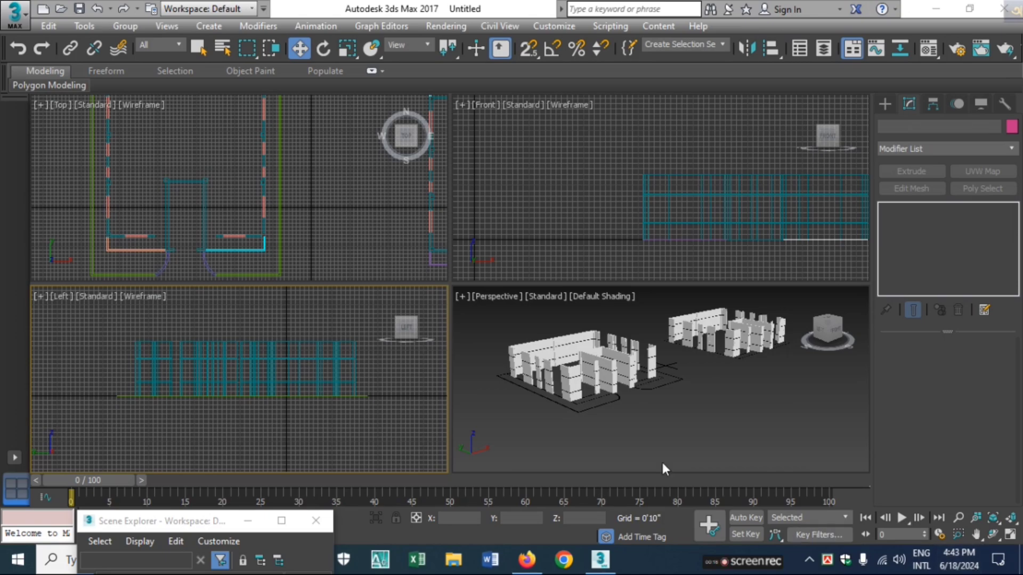
# - Select the window-base Editable Poly and add the unselected polygons along the first building's side walls to its polygon selection
pyautogui.scroll(3, 133, 216)
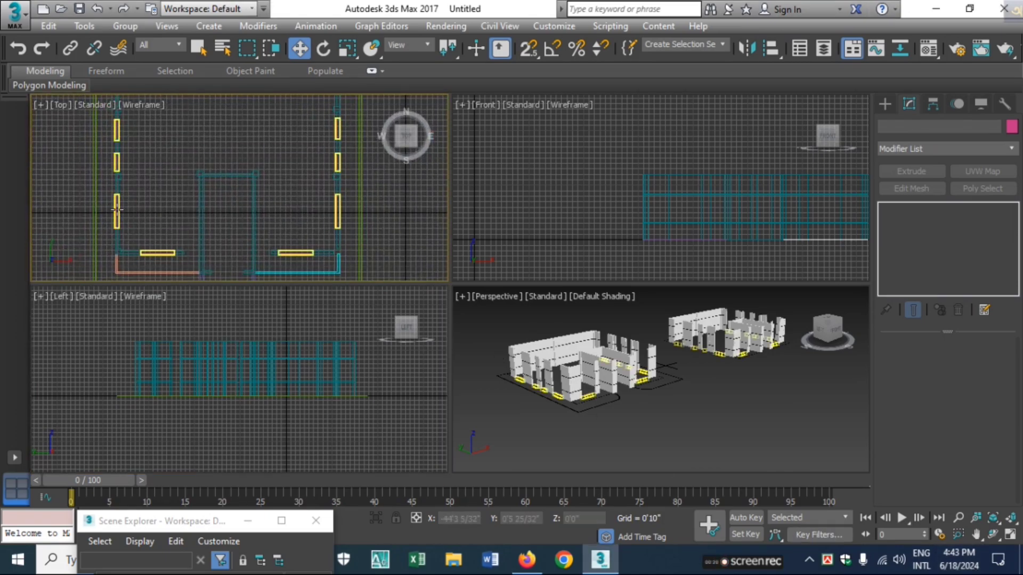
pyautogui.click(117, 208)
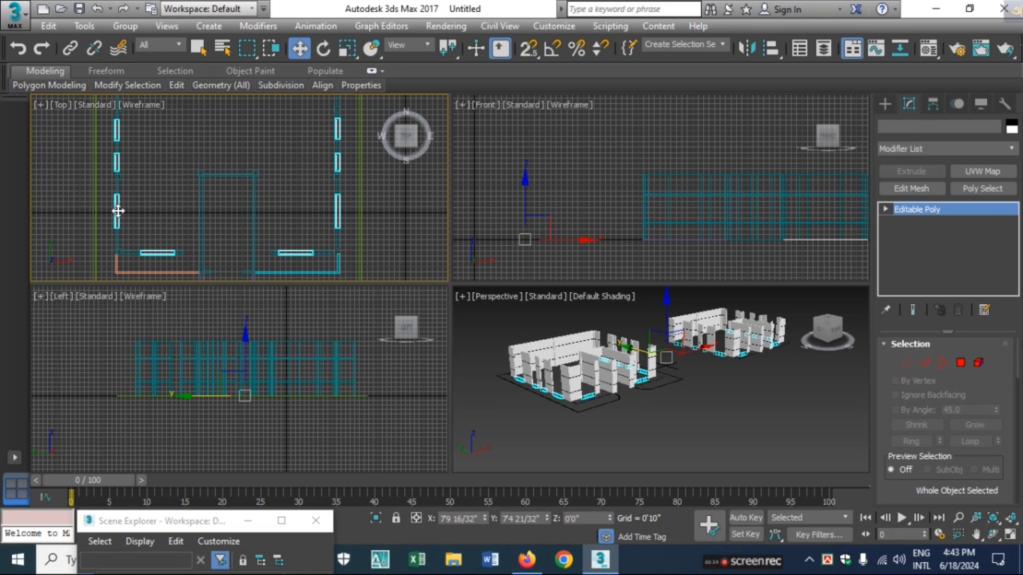
pyautogui.click(958, 365)
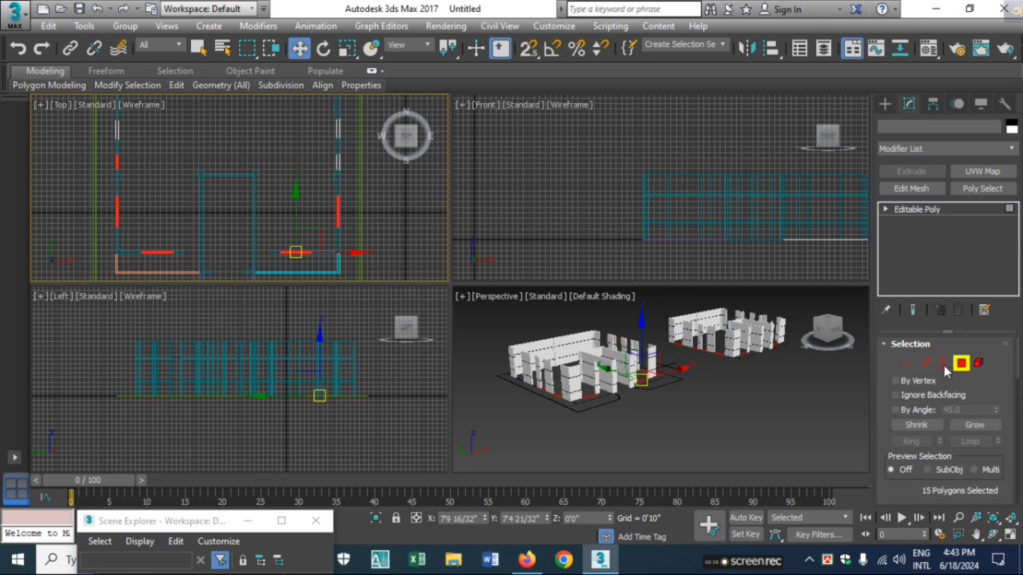
pyautogui.scroll(-5, 181, 196)
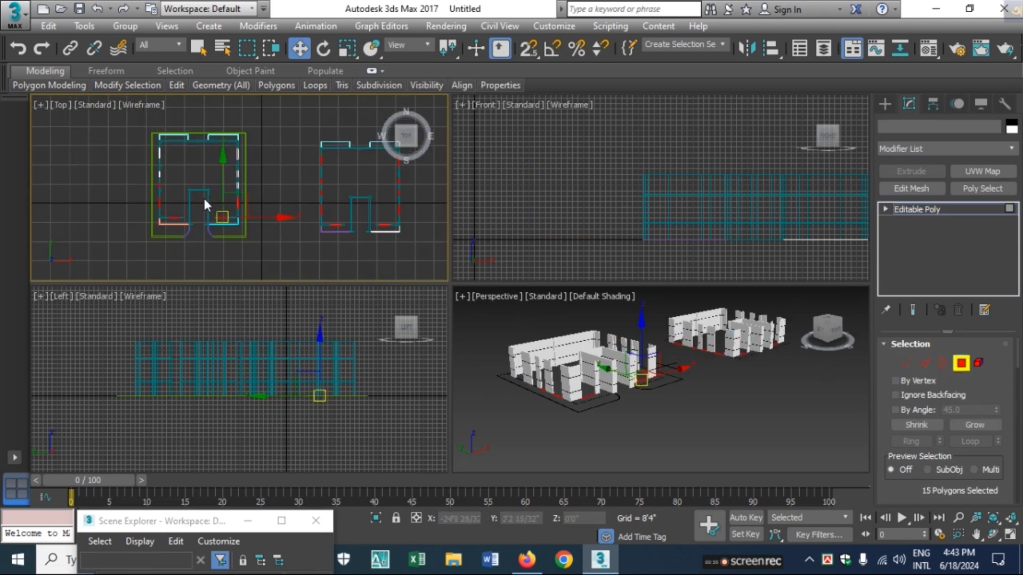
pyautogui.scroll(1, 203, 196)
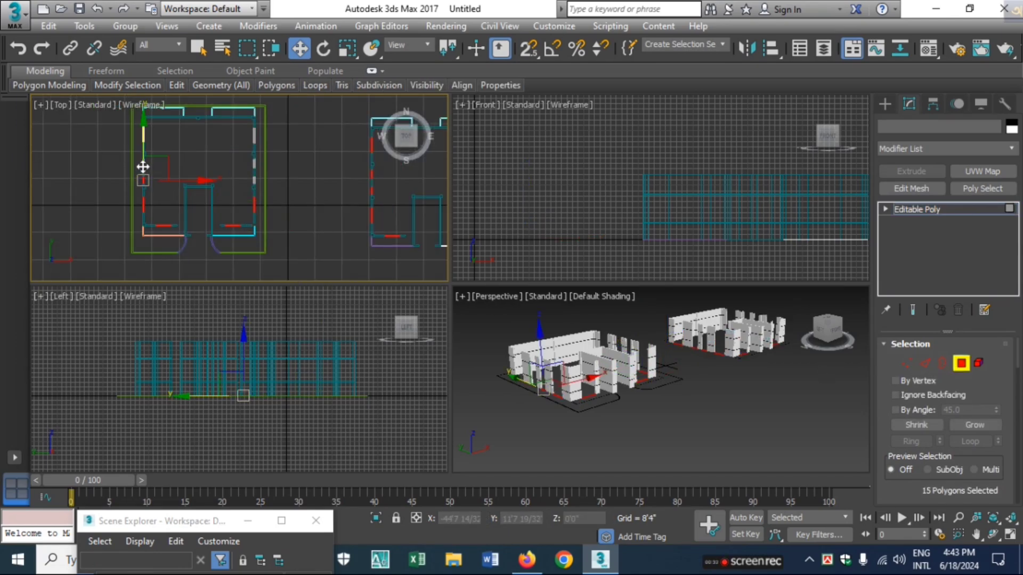
pyautogui.keyDown('ctrl'); pyautogui.click(150, 143); pyautogui.keyUp('ctrl')
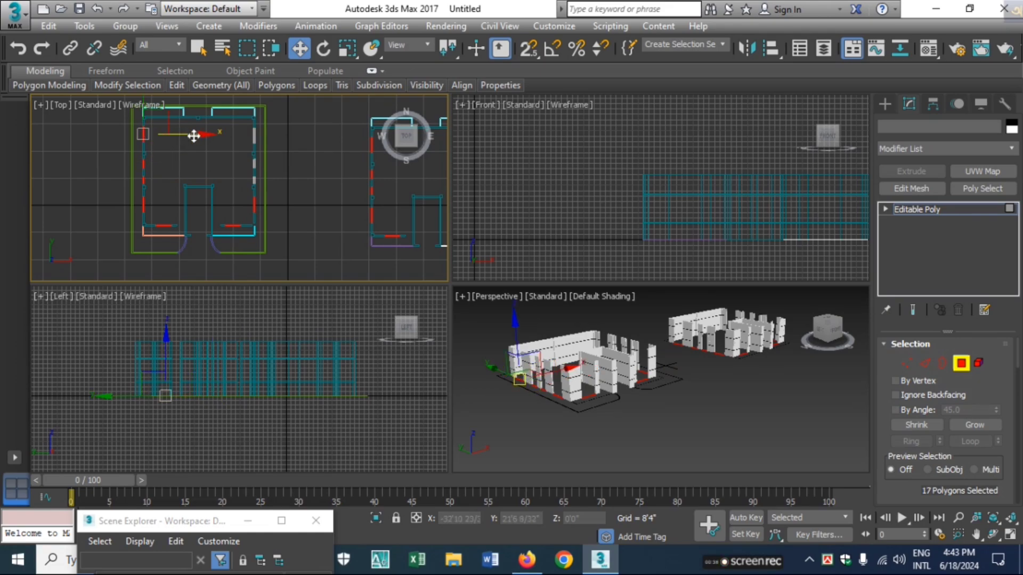
pyautogui.keyDown('ctrl'); pyautogui.click(254, 132); pyautogui.keyUp('ctrl')
pyautogui.keyDown('ctrl'); pyautogui.click(259, 167); pyautogui.keyUp('ctrl')
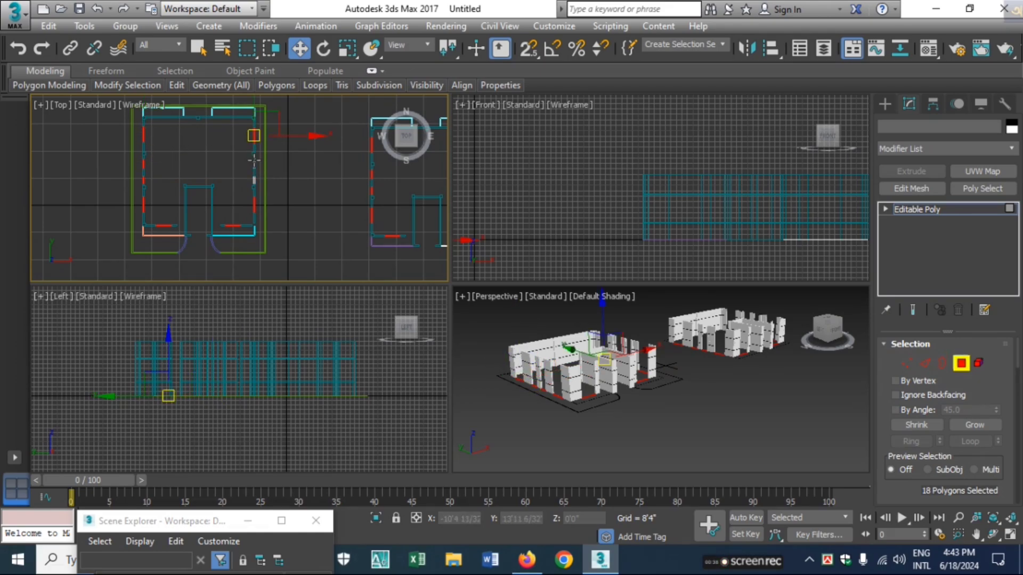
pyautogui.keyDown('ctrl'); pyautogui.click(254, 160); pyautogui.keyUp('ctrl')
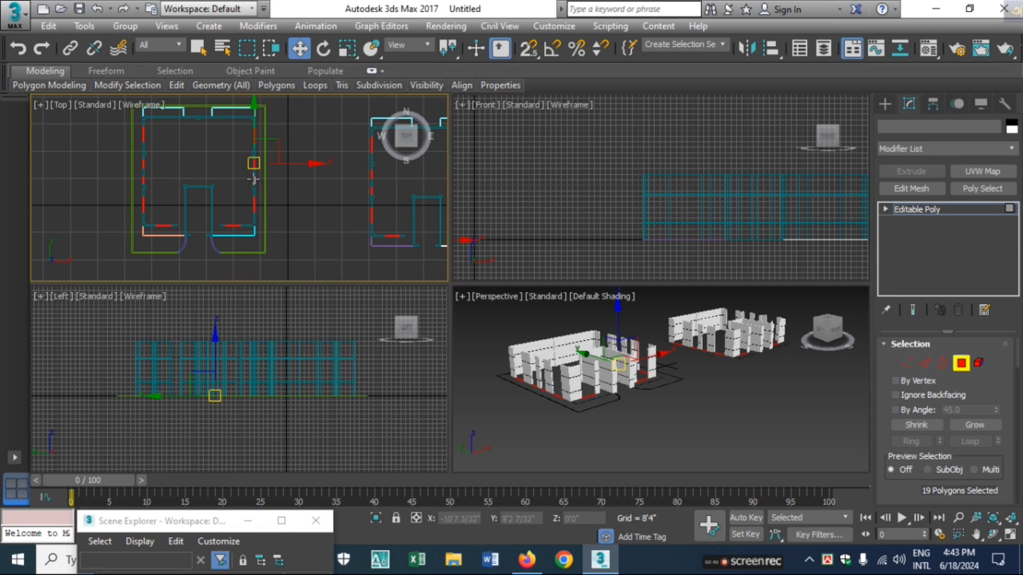
pyautogui.keyDown('ctrl'); pyautogui.click(254, 179); pyautogui.keyUp('ctrl')
pyautogui.scroll(-3, 355, 229)
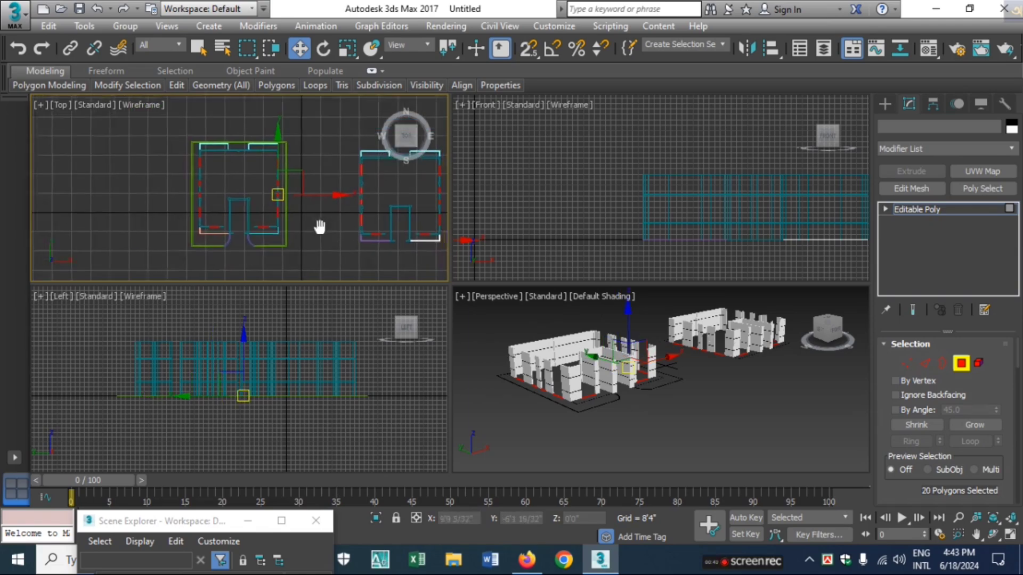
pyautogui.moveTo(319, 224); pyautogui.dragTo(217, 229, button='middle')
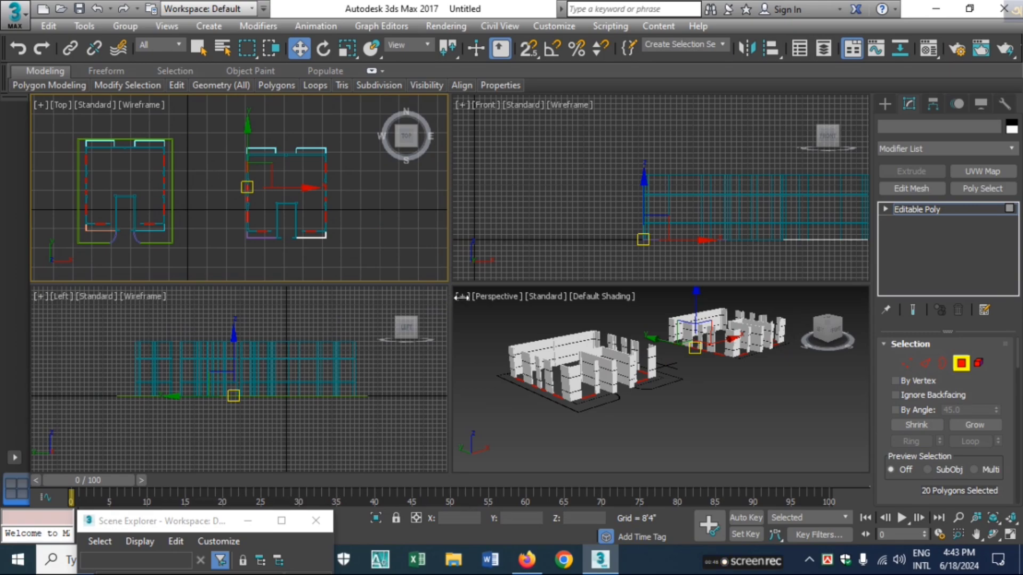
# - Extrude the selected window-base polygons to a height of 2'6" and leave polygon editing
pyautogui.scroll(-5, 964, 395)
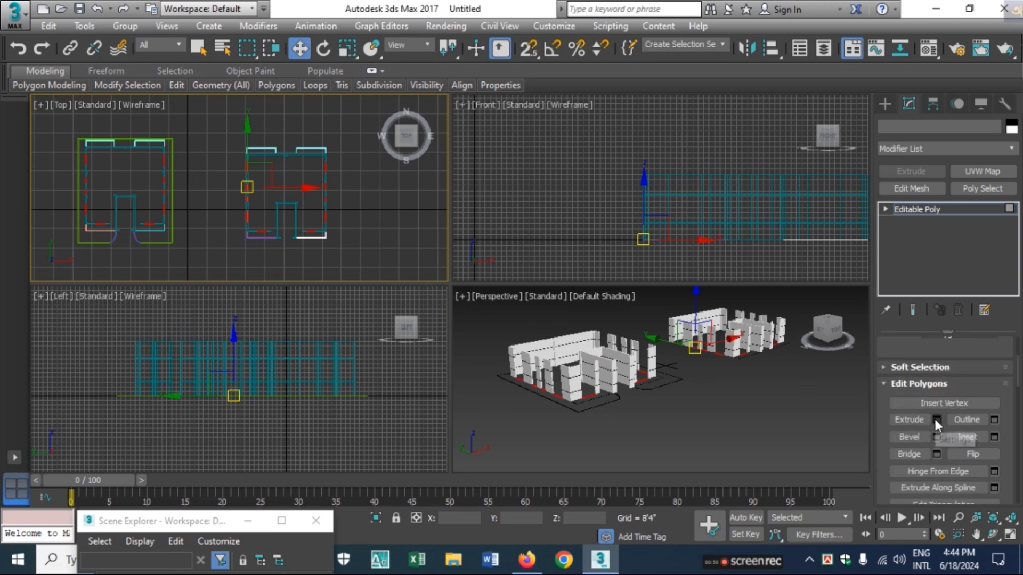
pyautogui.click(937, 420)
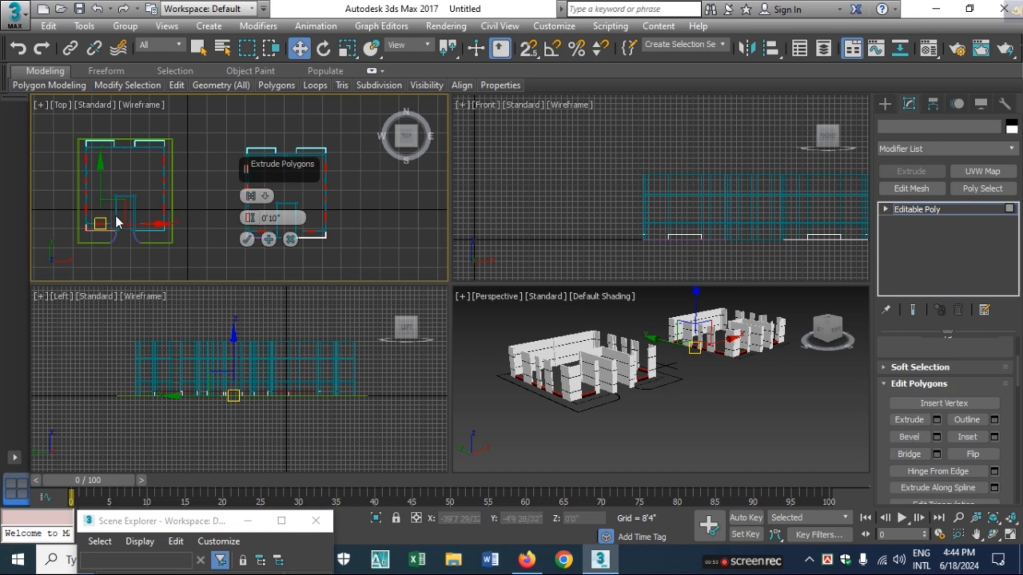
pyautogui.moveTo(287, 217); pyautogui.dragTo(258, 219)
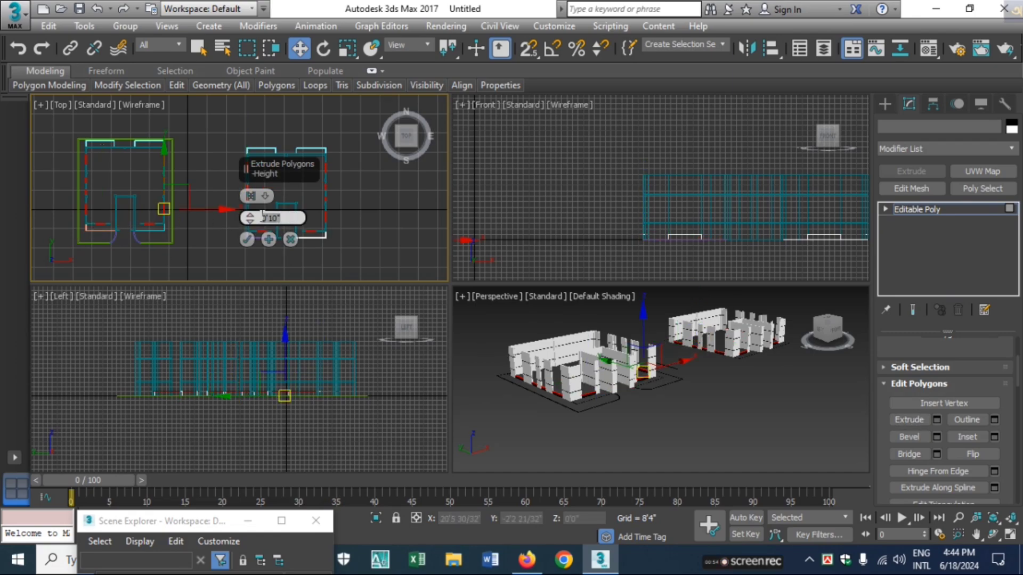
pyautogui.write('30')
pyautogui.press('Return')
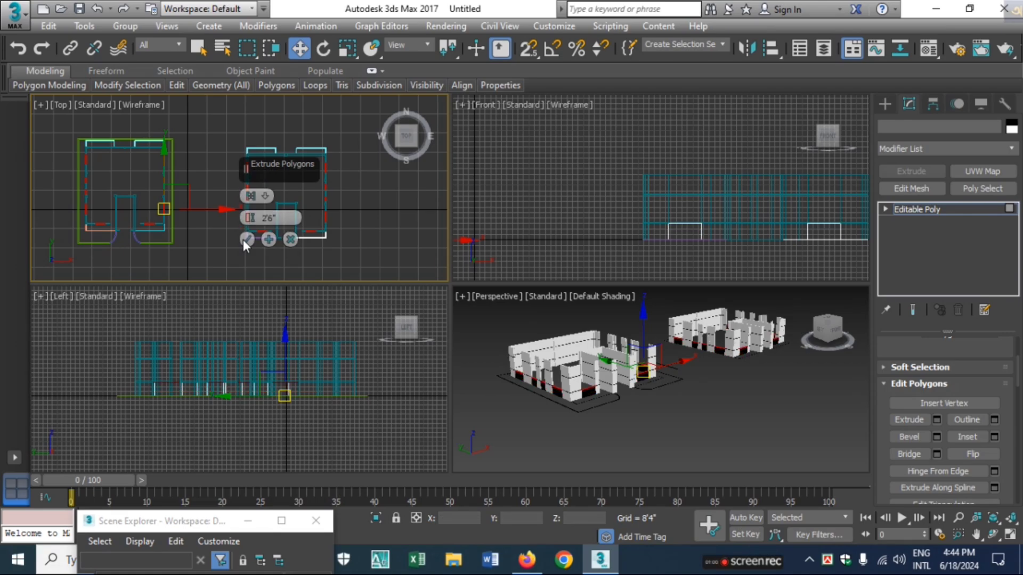
pyautogui.click(246, 239)
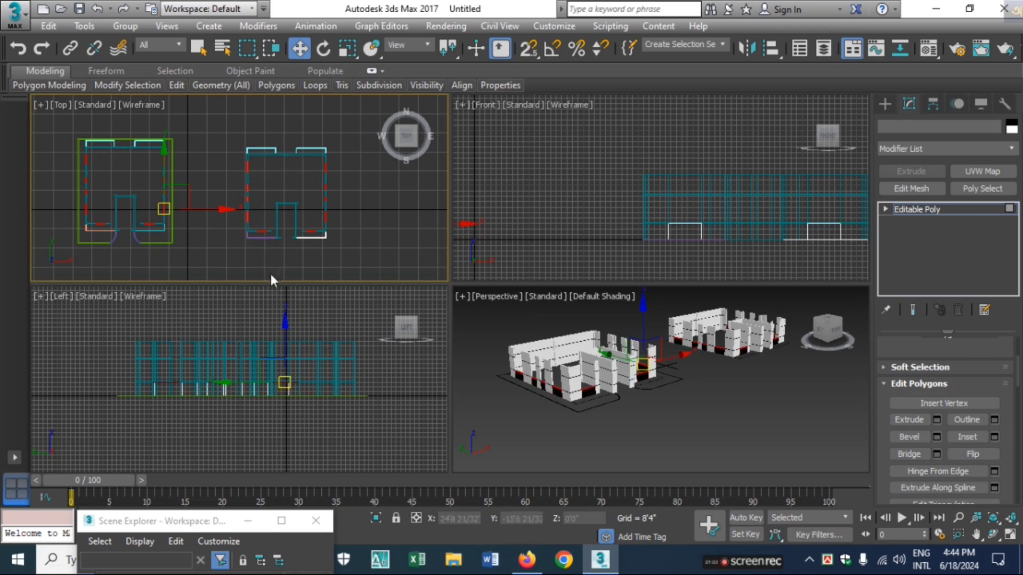
pyautogui.scroll(2, 951, 420)
pyautogui.scroll(5, 952, 421)
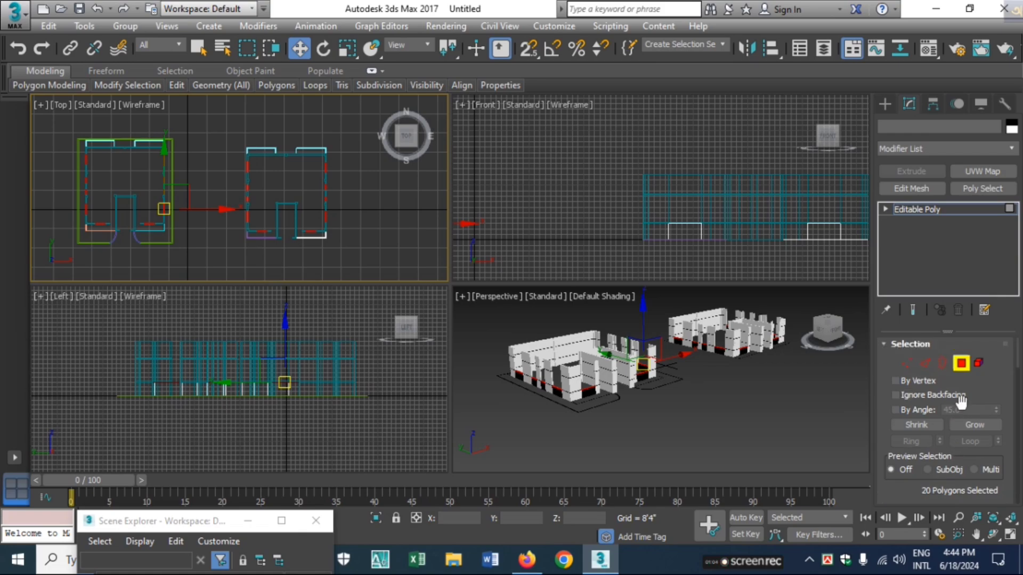
pyautogui.click(961, 363)
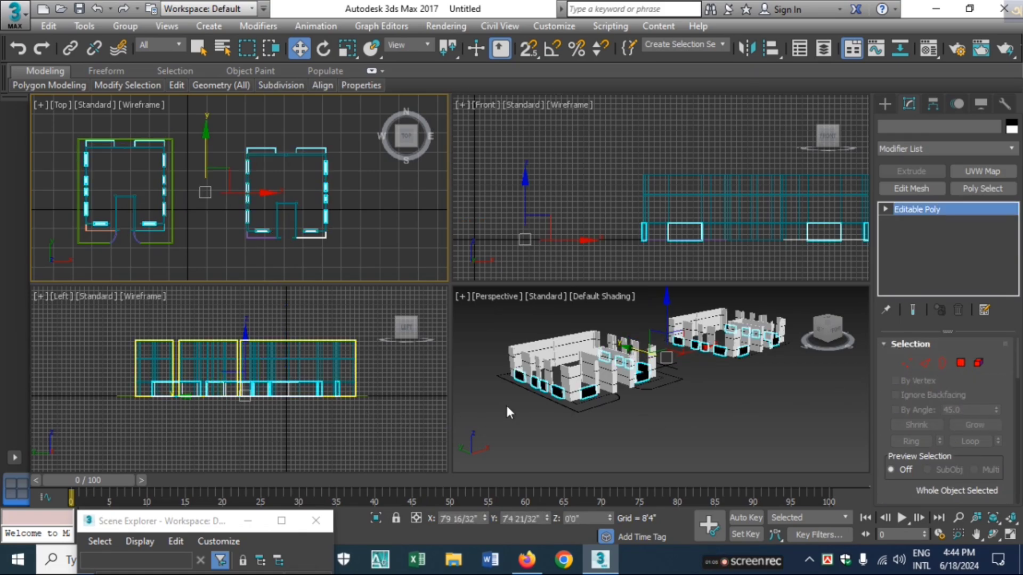
# - Assign the white 01 - Default material to the extruded window sill walls, then deselect them
pyautogui.scroll(4, 574, 403)
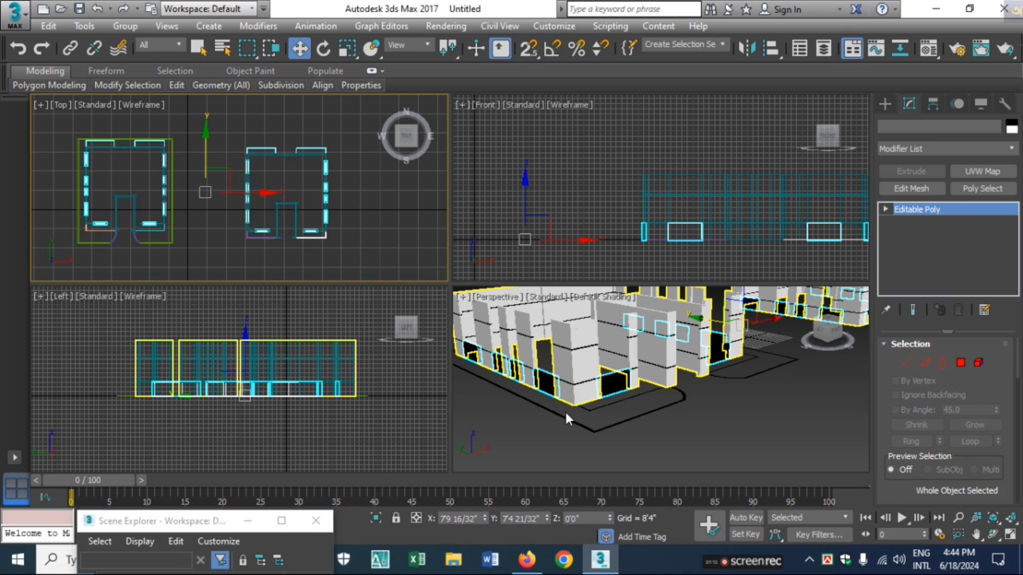
pyautogui.press('m')
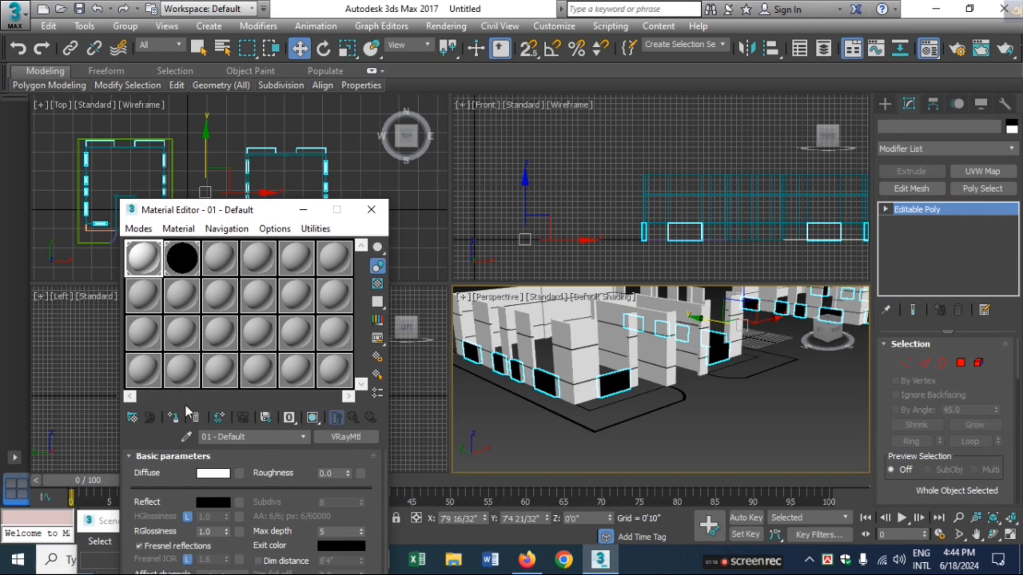
pyautogui.click(174, 420)
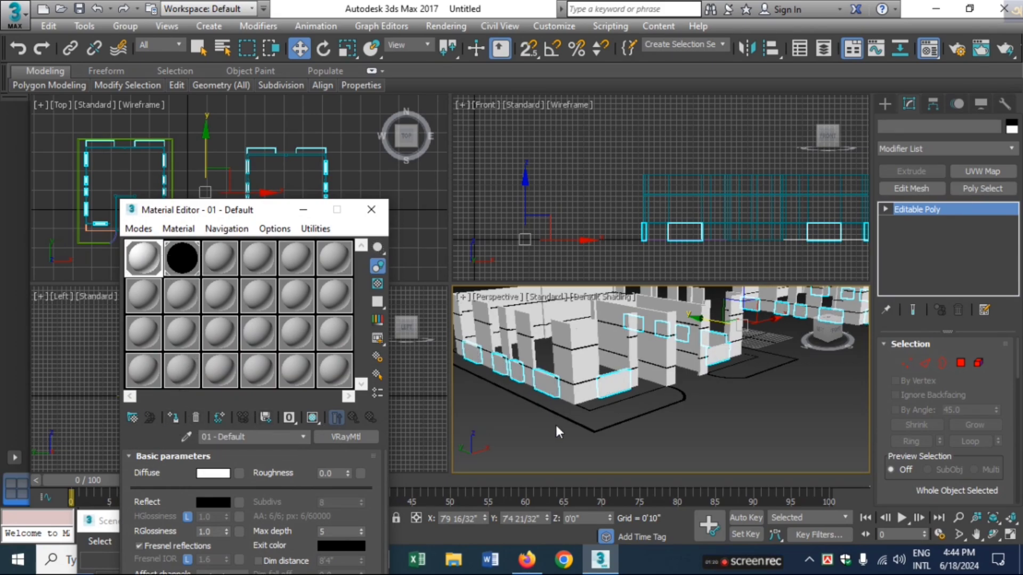
pyautogui.keyDown('alt'); pyautogui.moveTo(616, 402); pyautogui.dragTo(594, 412, button='middle'); pyautogui.keyUp('alt')
pyautogui.scroll(-5, 607, 407)
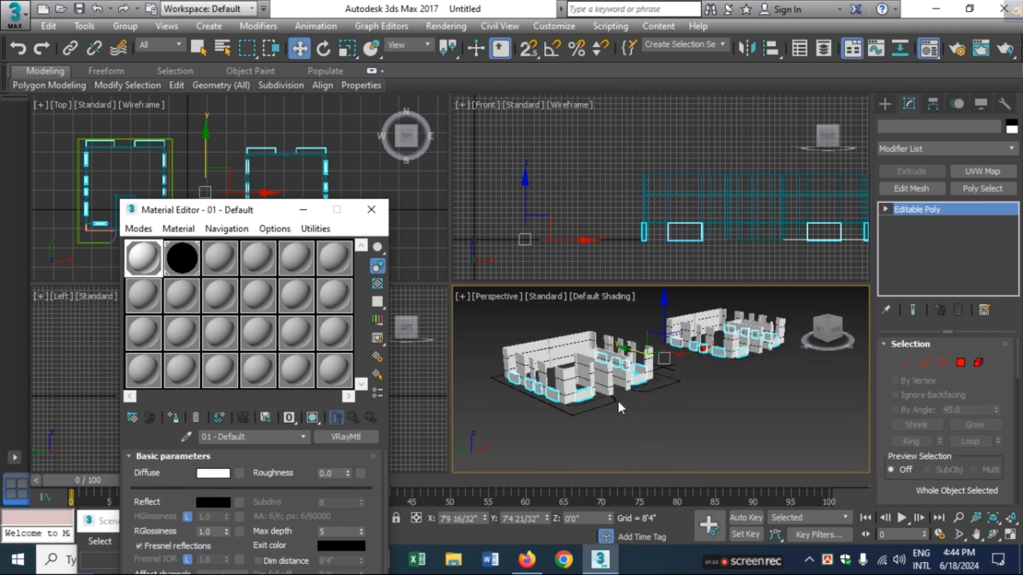
pyautogui.click(373, 210)
pyautogui.click(692, 422)
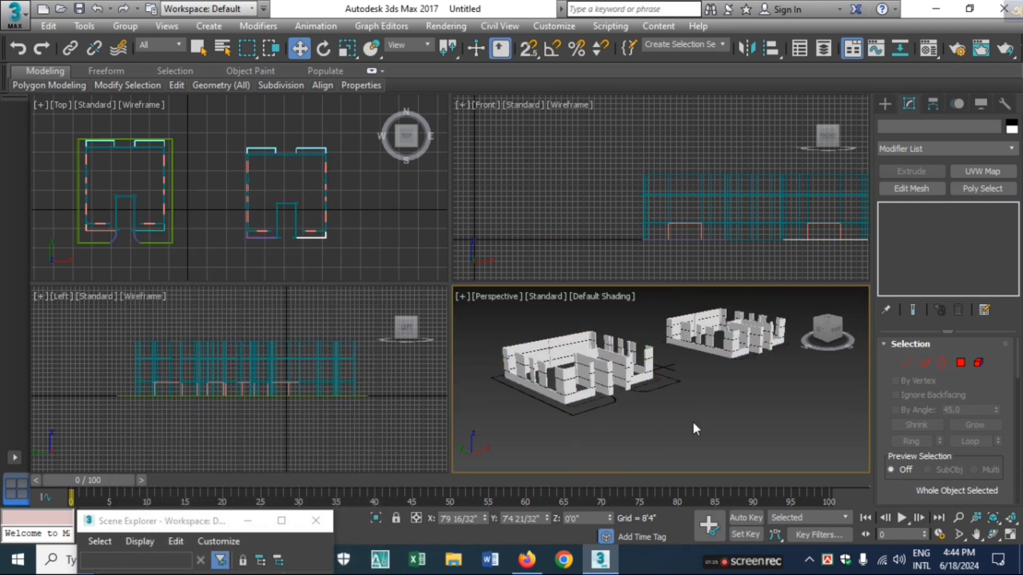
# - Examine the sill walls between the wall segments in an enlarged perspective view, then restore the four-viewport layout
pyautogui.click(1009, 535)
pyautogui.scroll(8, 563, 392)
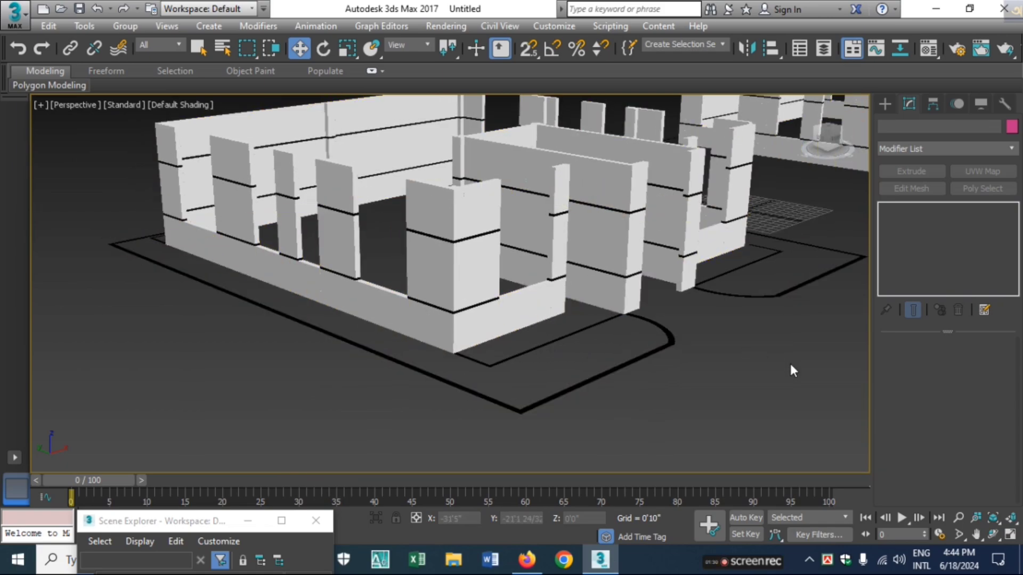
pyautogui.scroll(-10, 767, 375)
pyautogui.scroll(10, 762, 376)
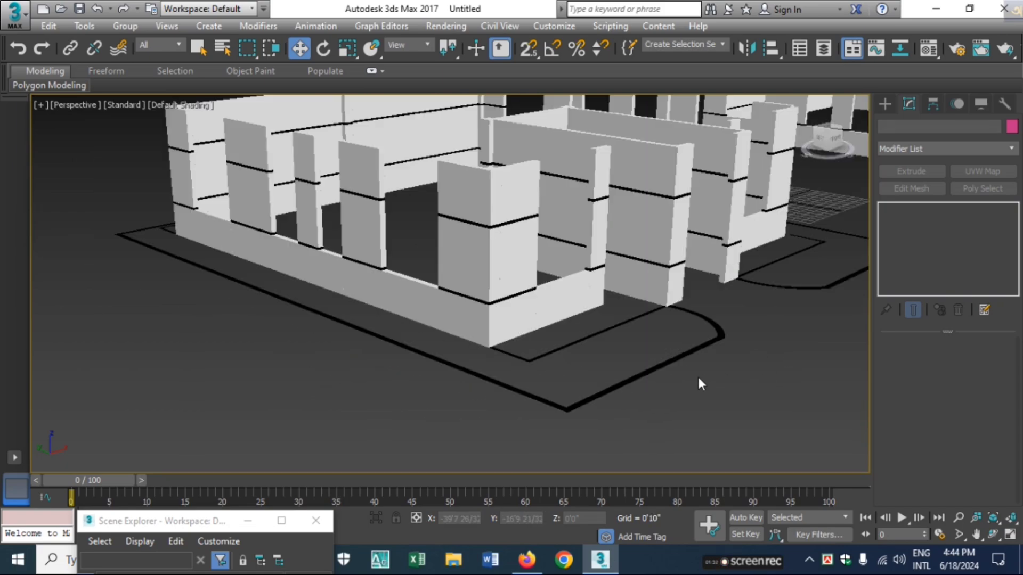
pyautogui.scroll(5, 669, 401)
pyautogui.scroll(-10, 669, 397)
pyautogui.scroll(8, 669, 398)
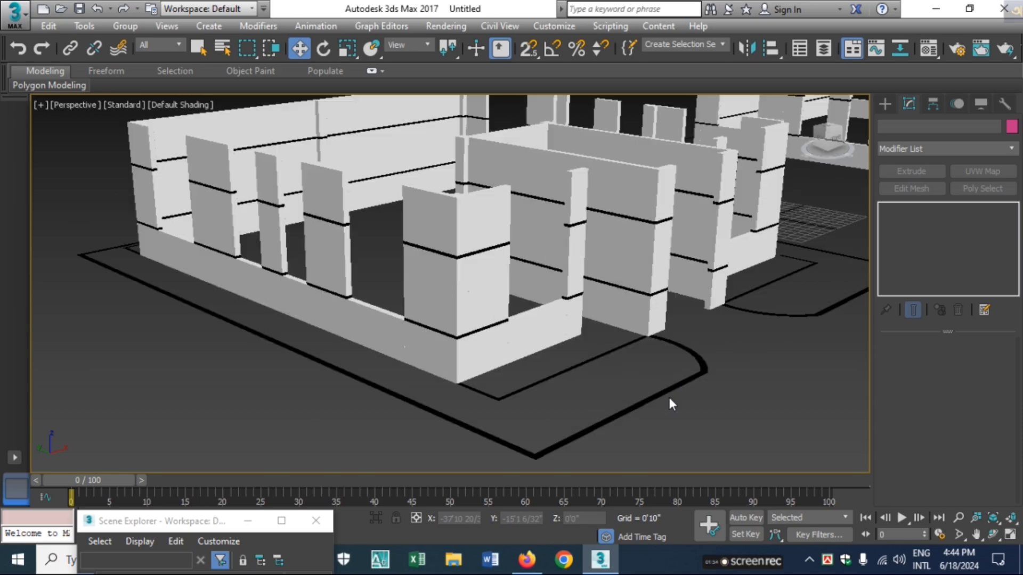
pyautogui.moveTo(666, 395); pyautogui.dragTo(647, 425, button='middle')
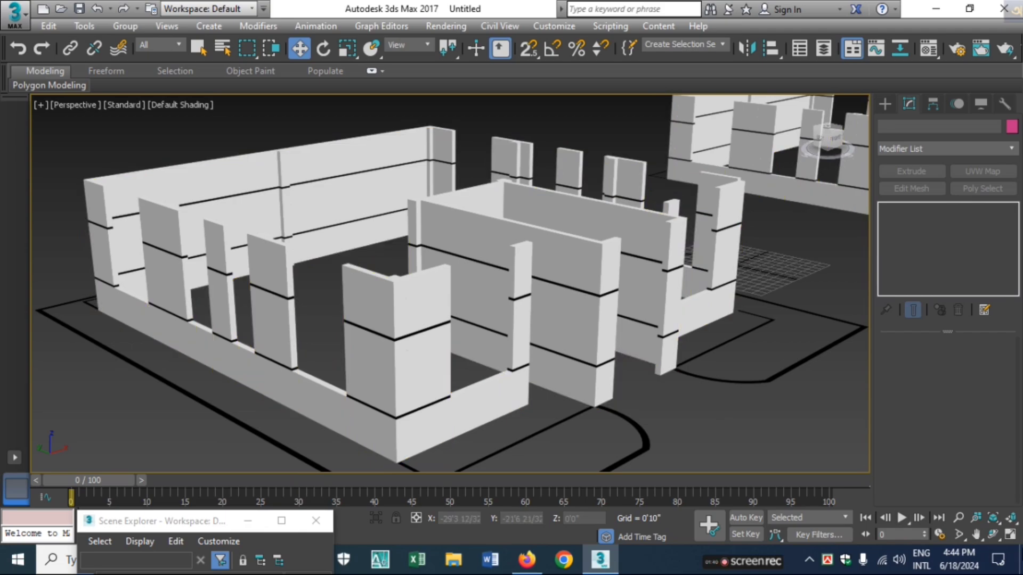
pyautogui.click(1010, 535)
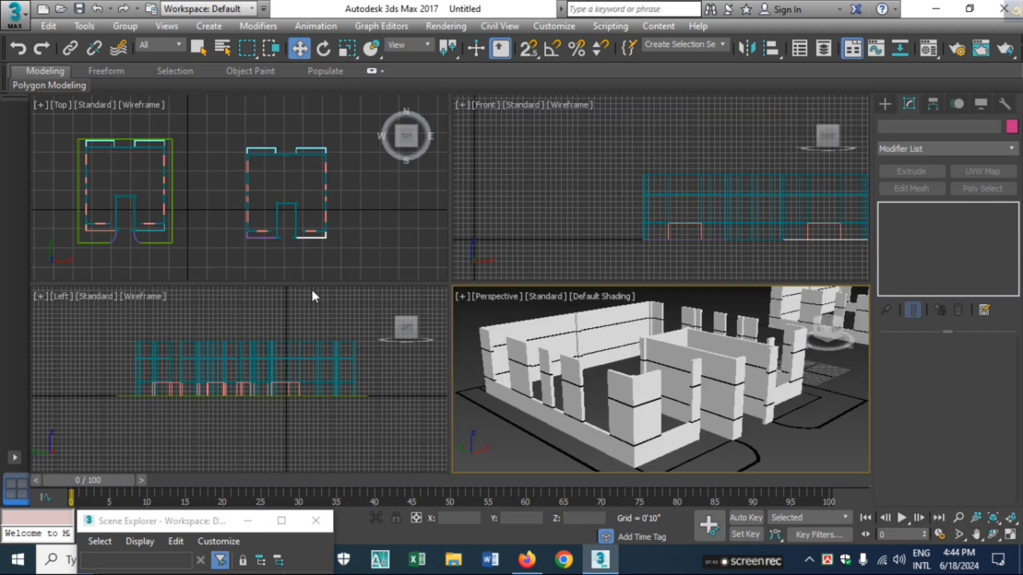
# - Clone the sill walls upward in the front view as one independent copy, raised about 6'0"
pyautogui.scroll(2, 178, 212)
pyautogui.scroll(-2, 146, 223)
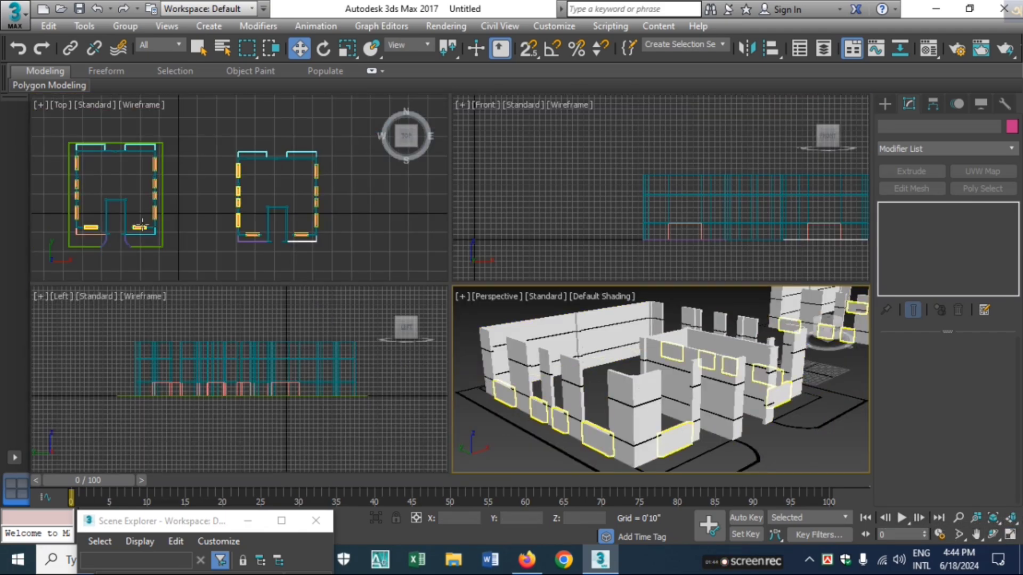
pyautogui.click(137, 227)
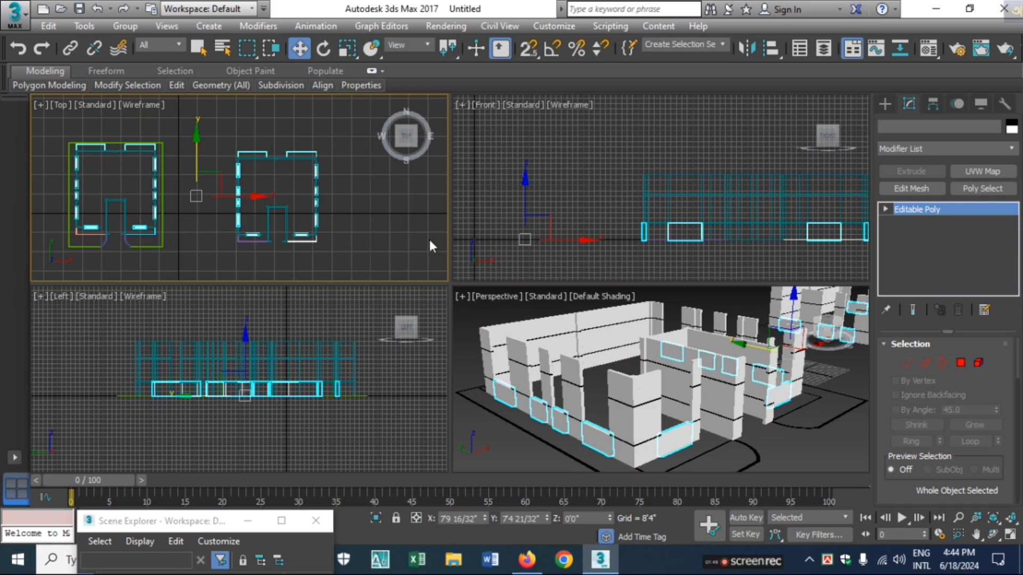
pyautogui.scroll(-2, 552, 247)
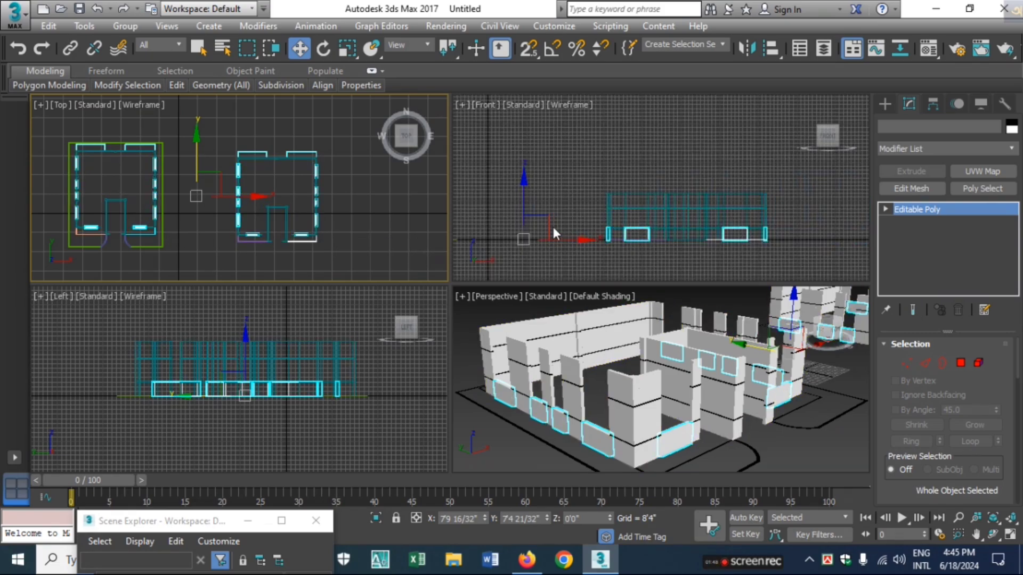
pyautogui.moveTo(493, 206); pyautogui.dragTo(509, 207, button='middle')
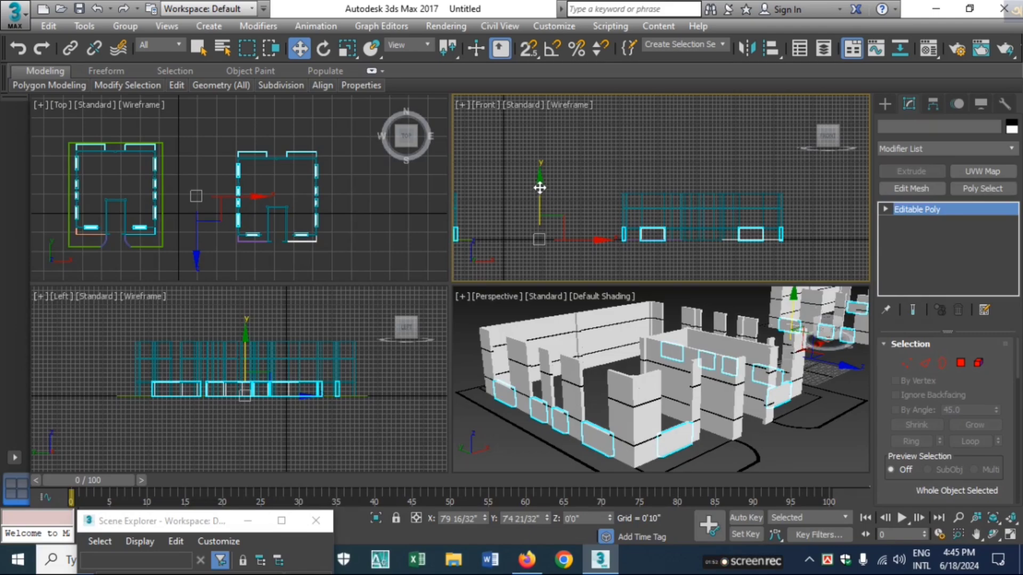
pyautogui.keyDown('shift'); pyautogui.moveTo(540, 187); pyautogui.dragTo(542, 160); pyautogui.keyUp('shift')
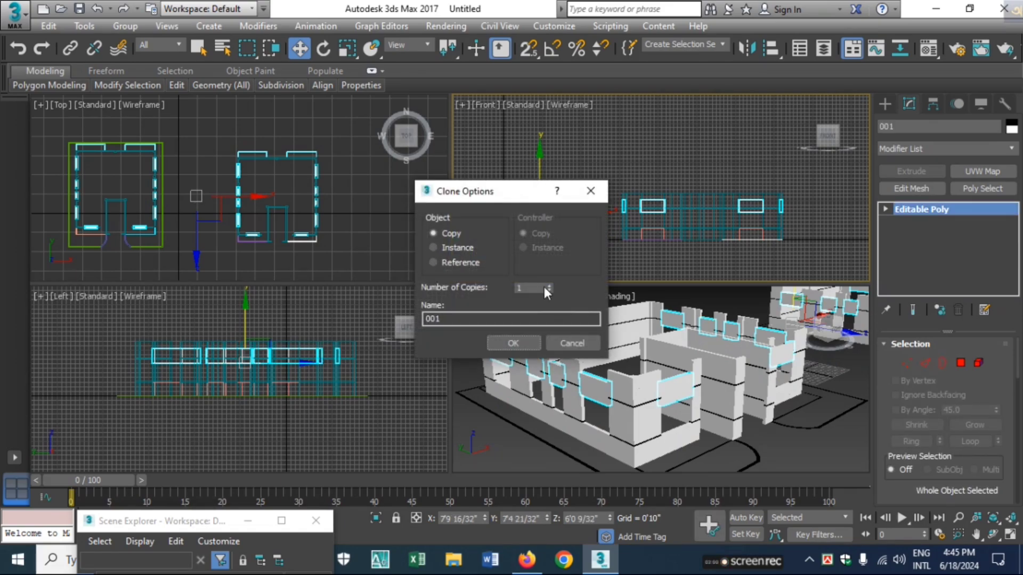
pyautogui.click(513, 343)
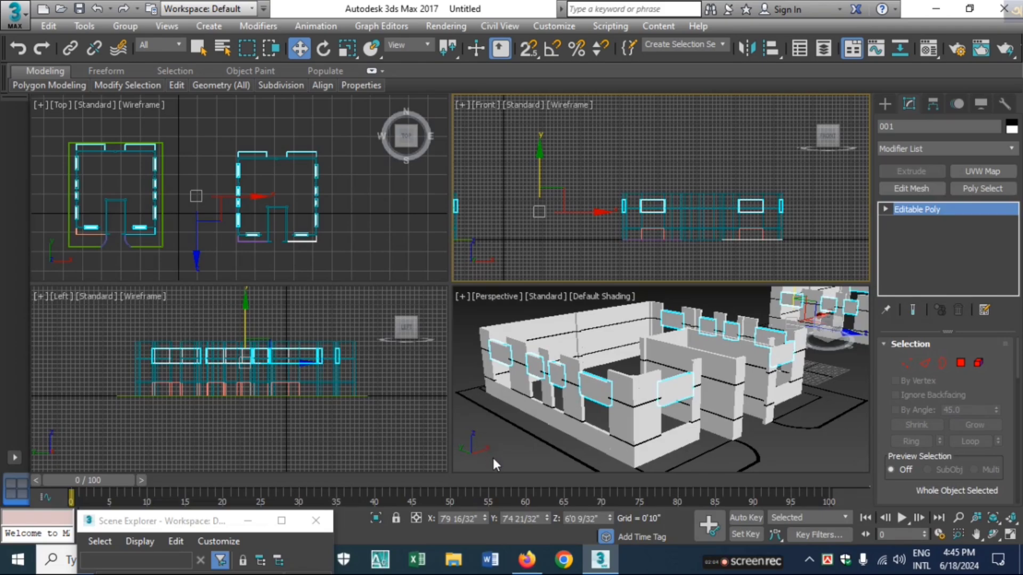
# - Set the Z position of the copied wall pieces to 7'0"
pyautogui.click(575, 519)
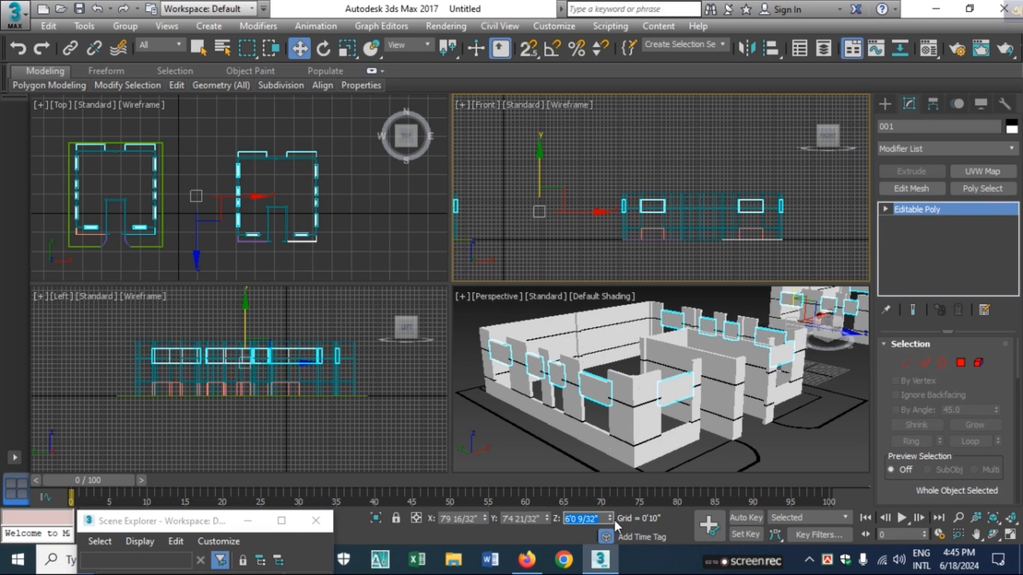
pyautogui.write('7')
pyautogui.press('Return')
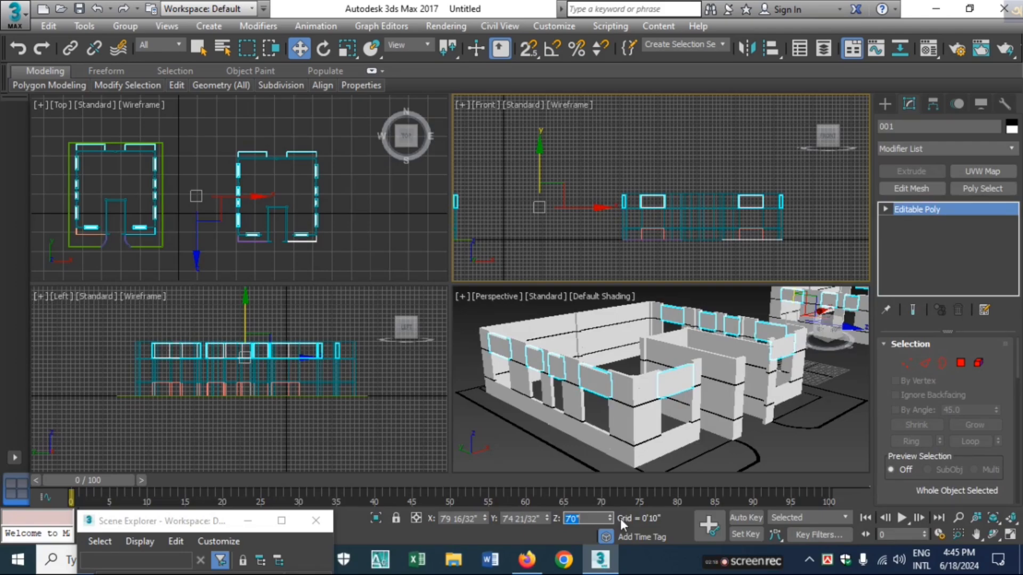
# - Deselect the copied wall pieces and examine how they sit above the window openings in the perspective view
pyautogui.click(826, 443)
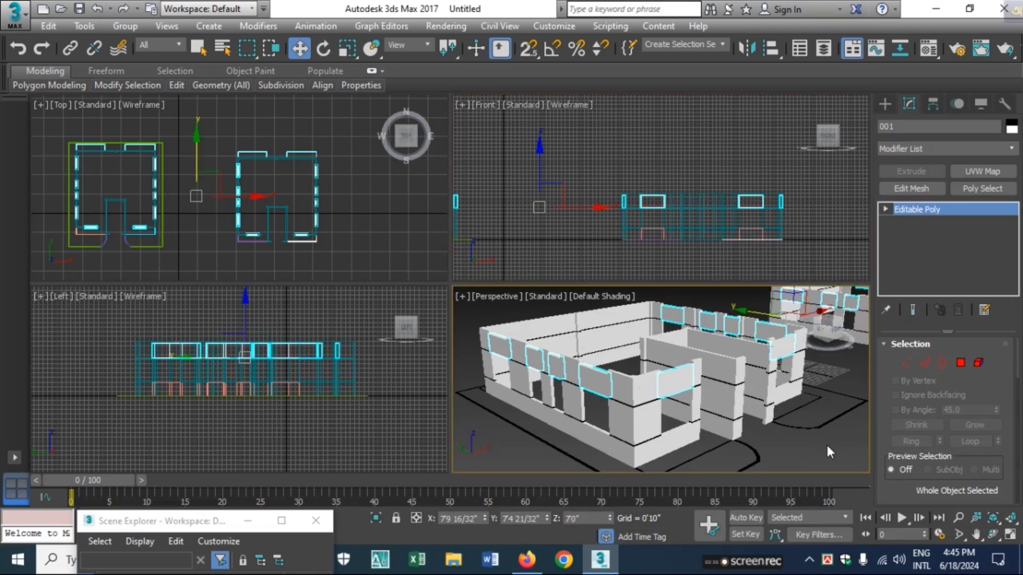
pyautogui.scroll(6, 605, 387)
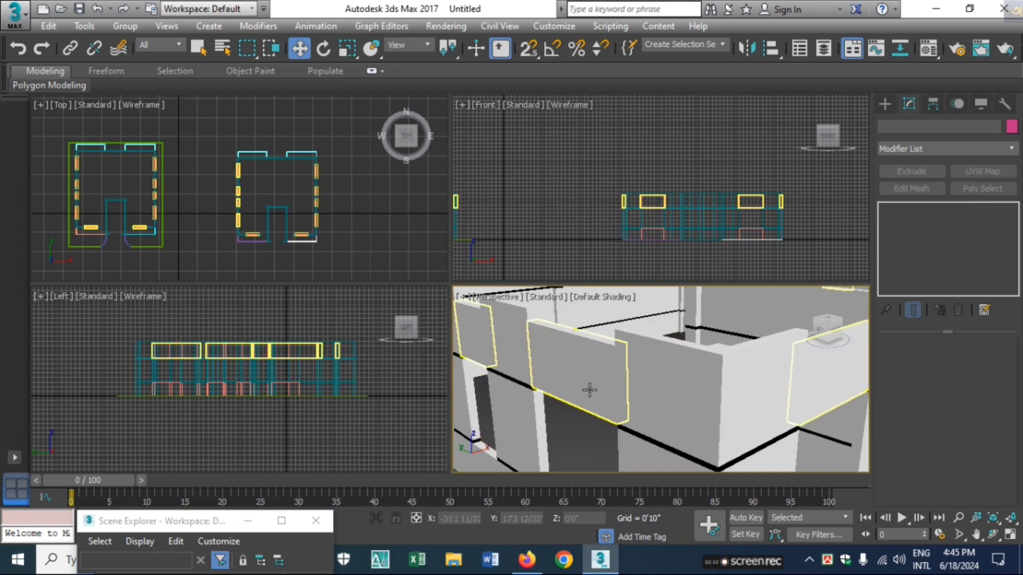
pyautogui.scroll(2, 589, 390)
pyautogui.moveTo(604, 392); pyautogui.dragTo(864, 430, button='middle')
pyautogui.scroll(-4, 710, 405)
pyautogui.moveTo(707, 405); pyautogui.dragTo(672, 362, button='middle')
pyautogui.scroll(-2, 646, 373)
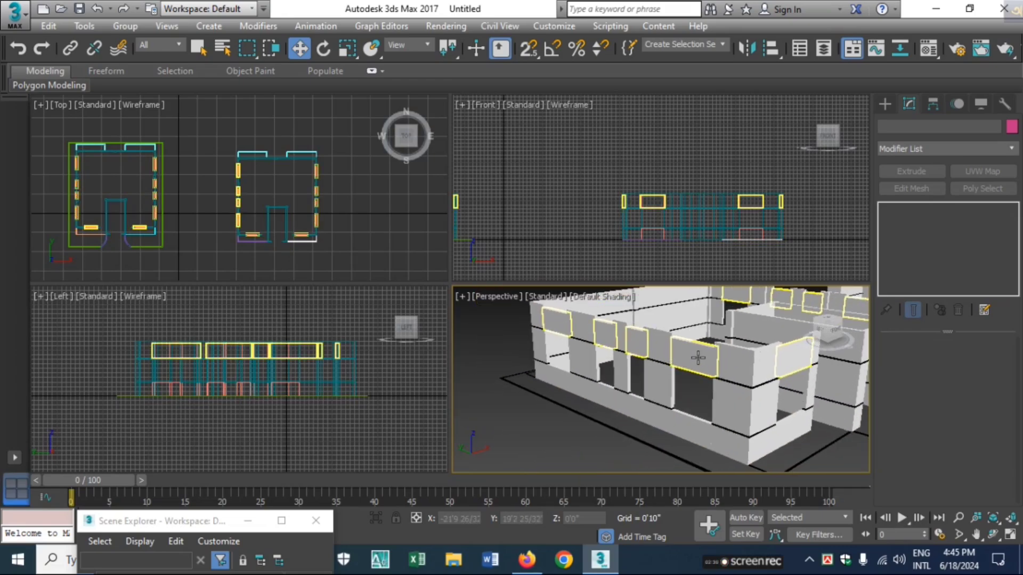
# - Select the wall pieces above the windows in the front view and raise them to a Z position of about 7'2"
pyautogui.scroll(3, 664, 222)
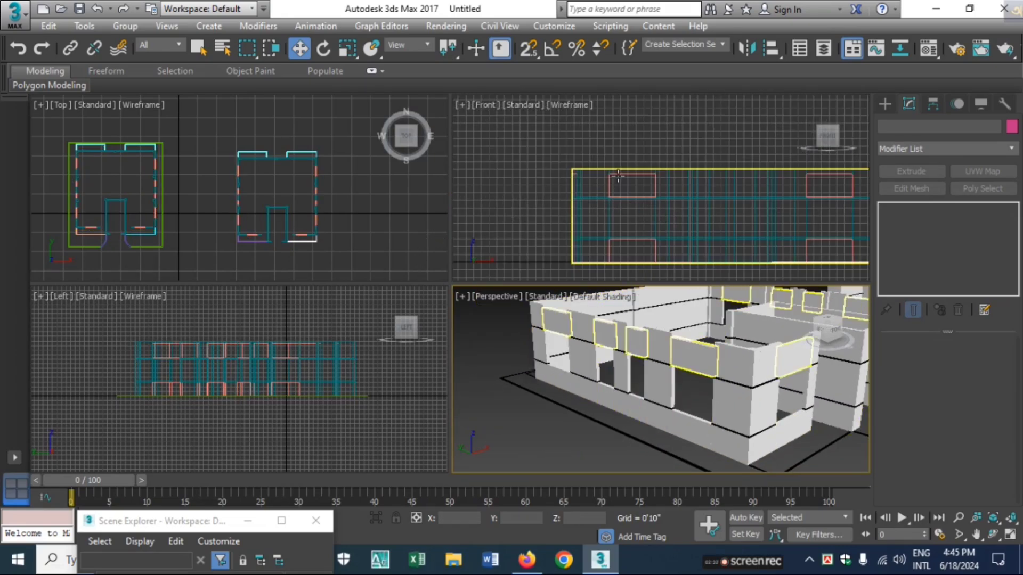
pyautogui.scroll(3, 644, 178)
pyautogui.moveTo(644, 178); pyautogui.dragTo(607, 204, button='middle')
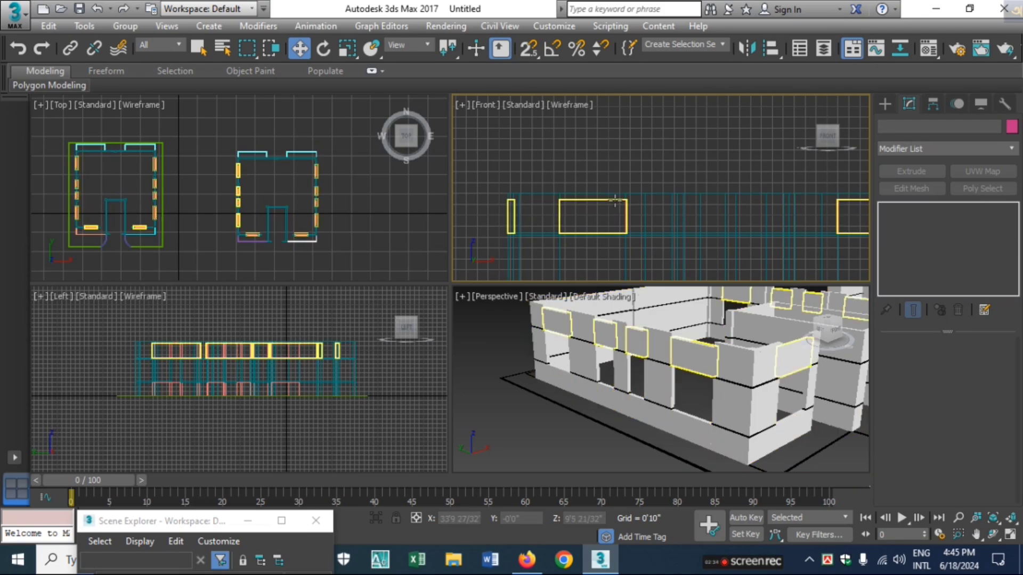
pyautogui.click(606, 199)
pyautogui.scroll(-3, 607, 199)
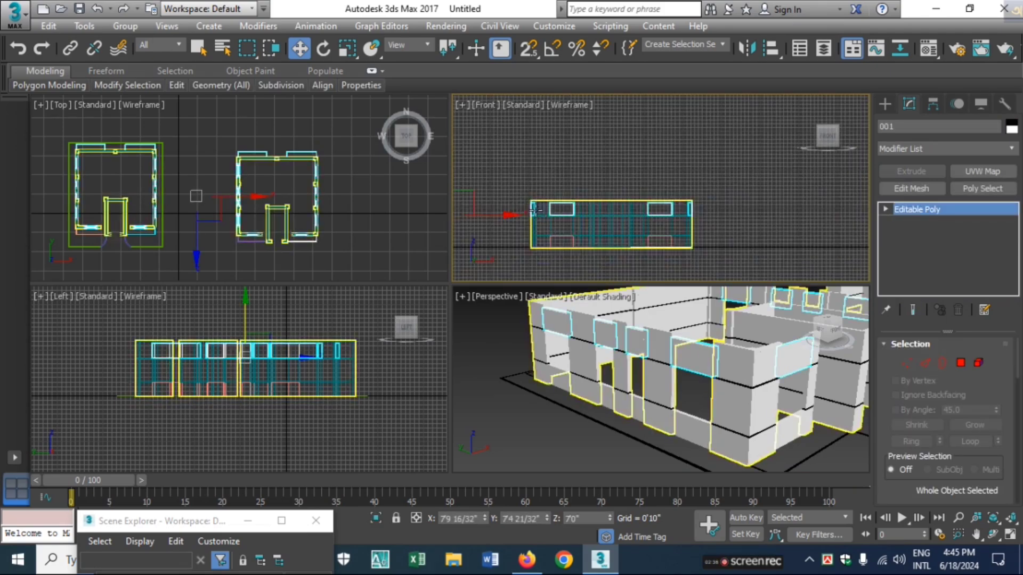
pyautogui.moveTo(490, 209); pyautogui.dragTo(555, 229, button='middle')
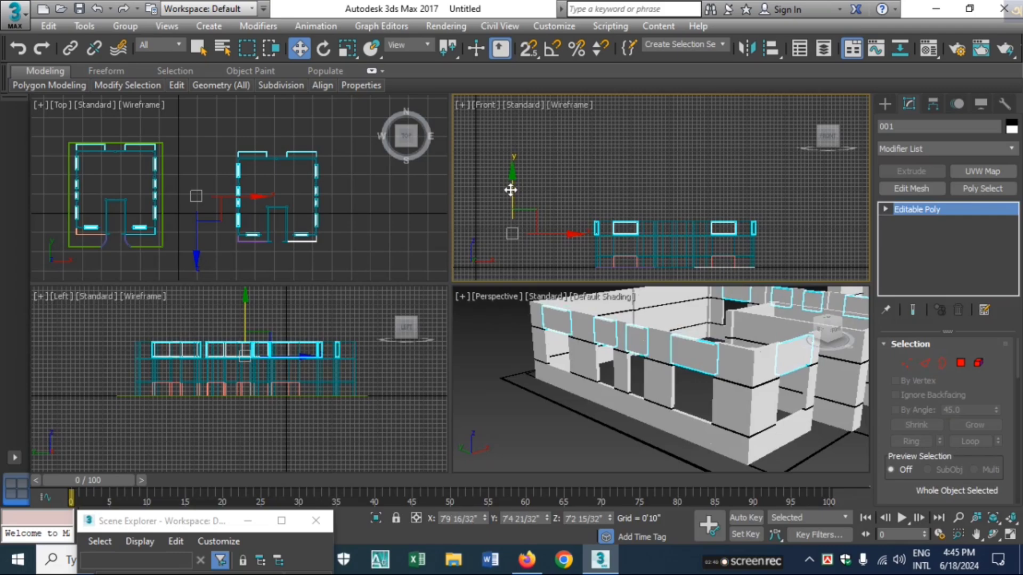
# - Raise the upper wall pieces about 2" more to align their top edges with the wall tops, then deselect them
pyautogui.scroll(2, 650, 221)
pyautogui.scroll(4, 650, 222)
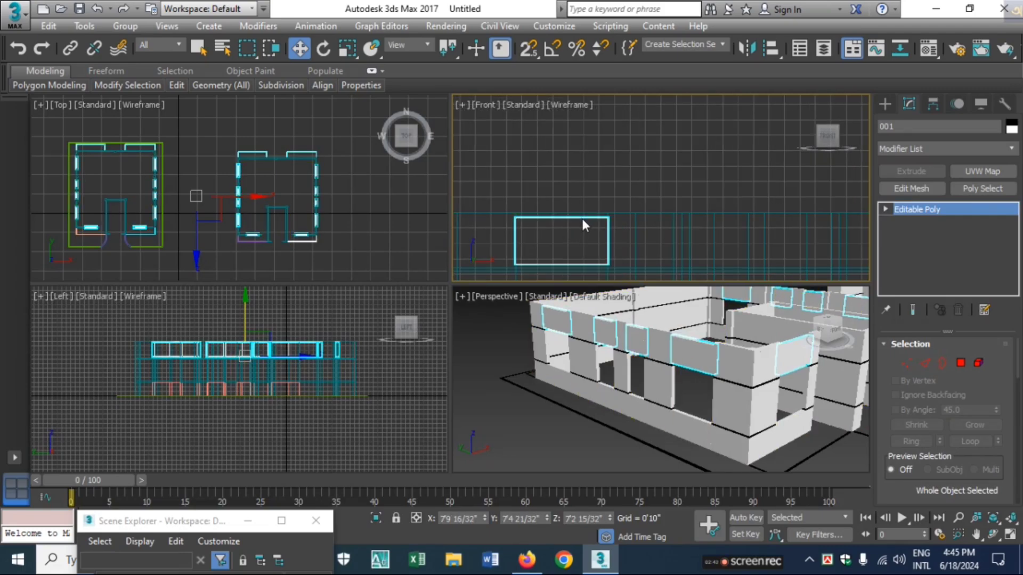
pyautogui.moveTo(583, 219); pyautogui.dragTo(580, 216)
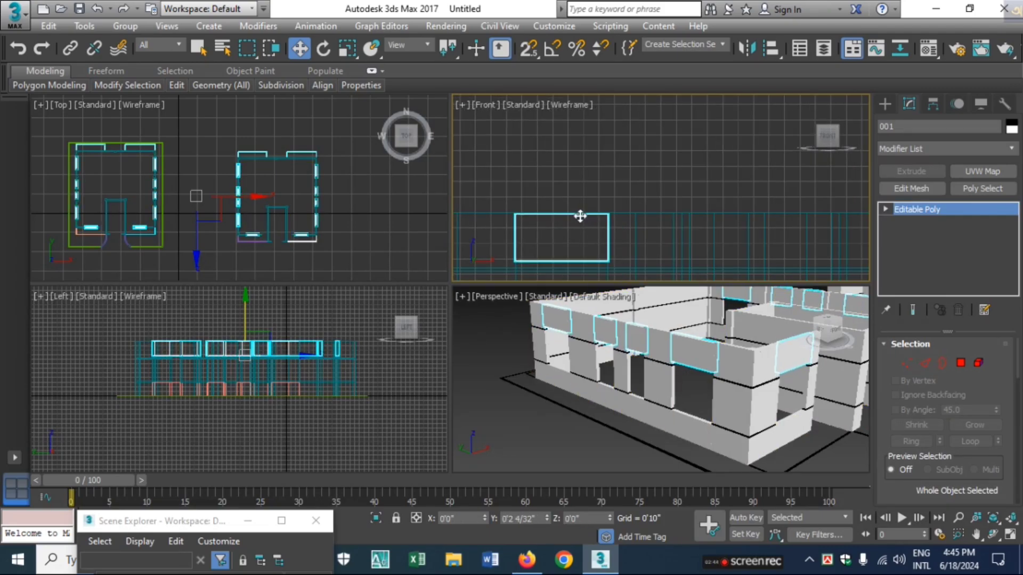
pyautogui.click(697, 184)
# - Examine the completed walls around the first building's window openings from several sides in an enlarged perspective view
pyautogui.scroll(5, 713, 388)
pyautogui.scroll(-5, 711, 389)
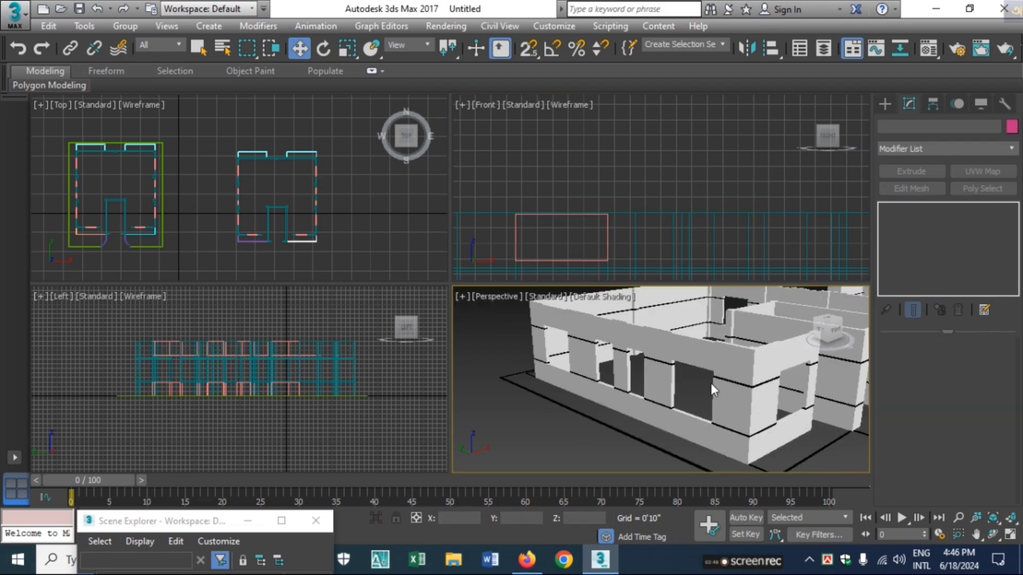
pyautogui.moveTo(711, 389); pyautogui.dragTo(682, 381, button='middle')
pyautogui.scroll(-2, 687, 380)
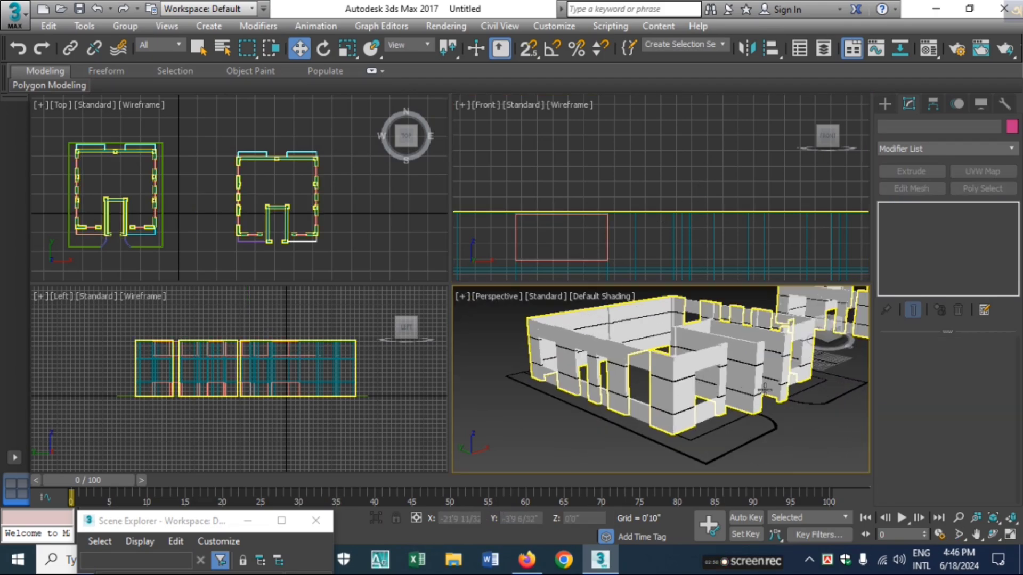
pyautogui.scroll(3, 777, 395)
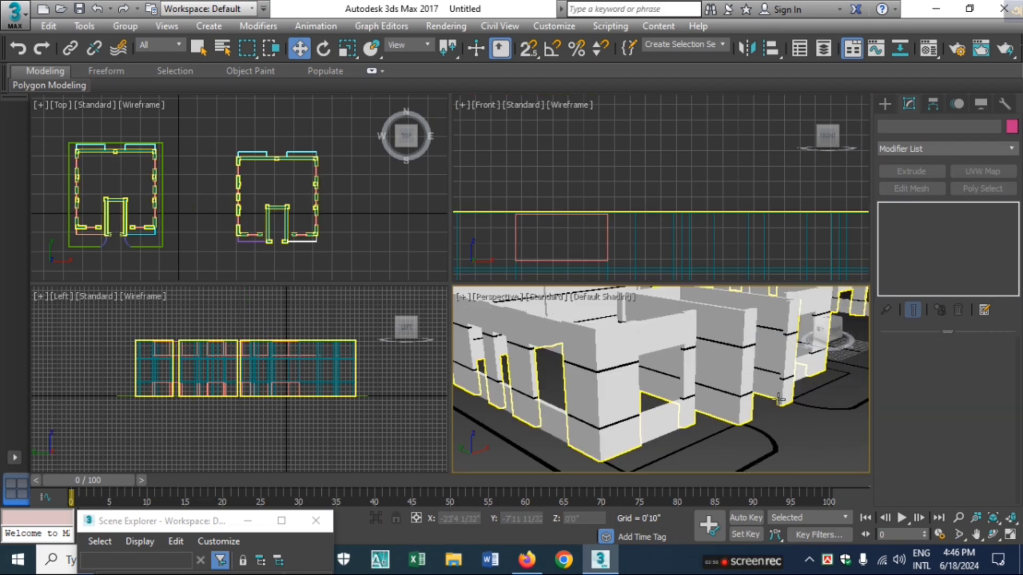
pyautogui.click(1009, 534)
pyautogui.scroll(-4, 733, 436)
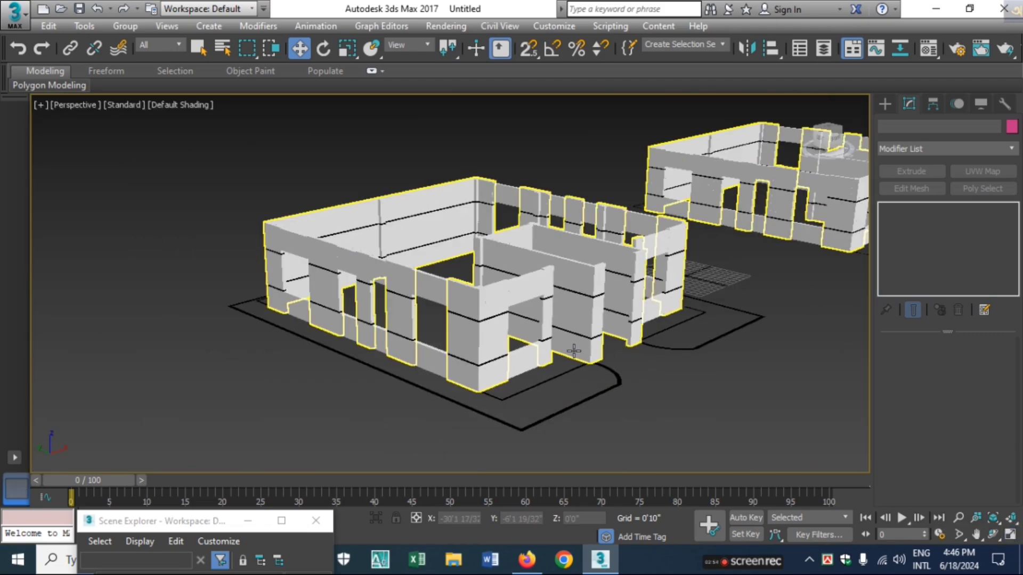
pyautogui.moveTo(574, 352); pyautogui.dragTo(550, 352, button='middle')
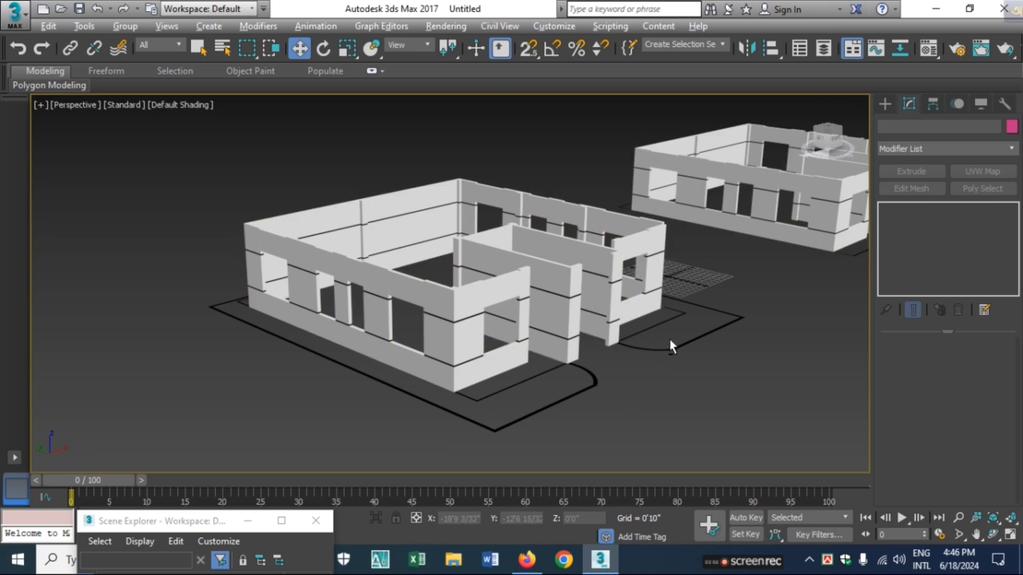
pyautogui.keyDown('alt'); pyautogui.moveTo(717, 337); pyautogui.dragTo(612, 346, button='middle'); pyautogui.keyUp('alt')
pyautogui.click(427, 293)
pyautogui.scroll(5, 426, 292)
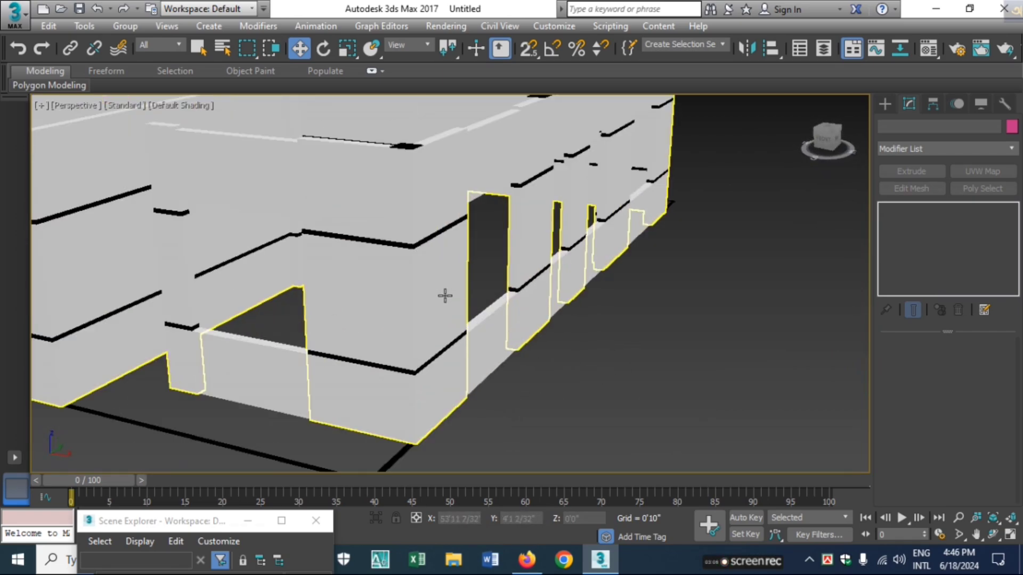
pyautogui.scroll(-5, 388, 346)
pyautogui.keyDown('alt'); pyautogui.moveTo(373, 353); pyautogui.dragTo(437, 365, button='middle'); pyautogui.keyUp('alt')
pyautogui.scroll(-4, 544, 365)
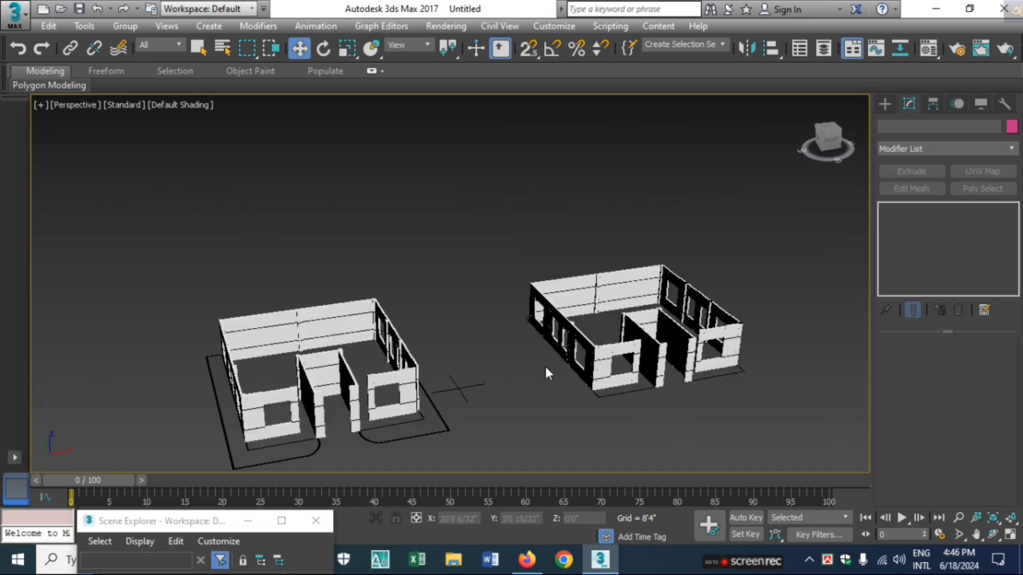
# - Examine the second building's wall sections below and above the windows from the front and side in perspective
pyautogui.moveTo(545, 365); pyautogui.dragTo(474, 367, button='middle')
pyautogui.scroll(6, 474, 362)
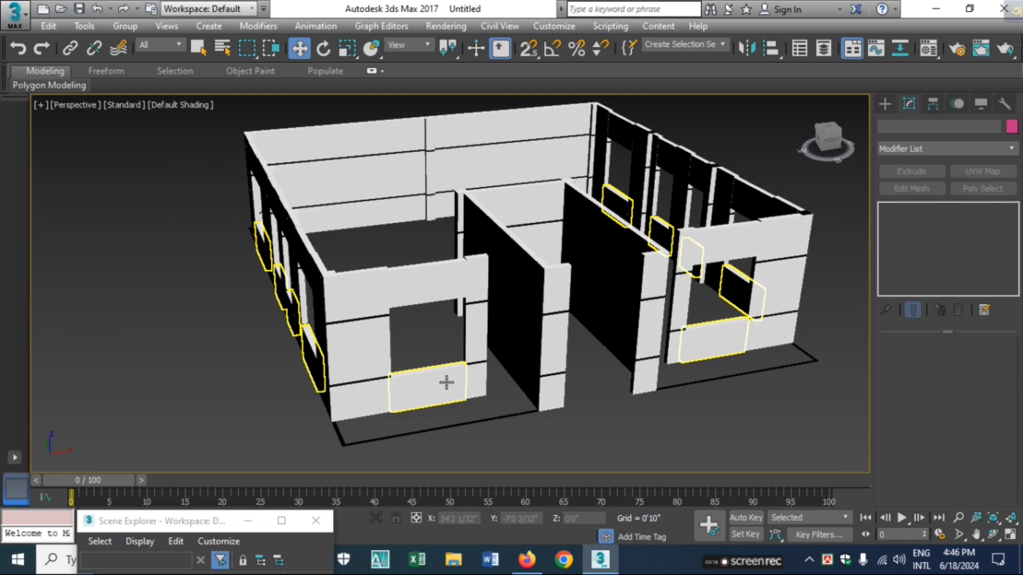
pyautogui.keyDown('alt'); pyautogui.moveTo(513, 438); pyautogui.dragTo(541, 429, button='middle'); pyautogui.keyUp('alt')
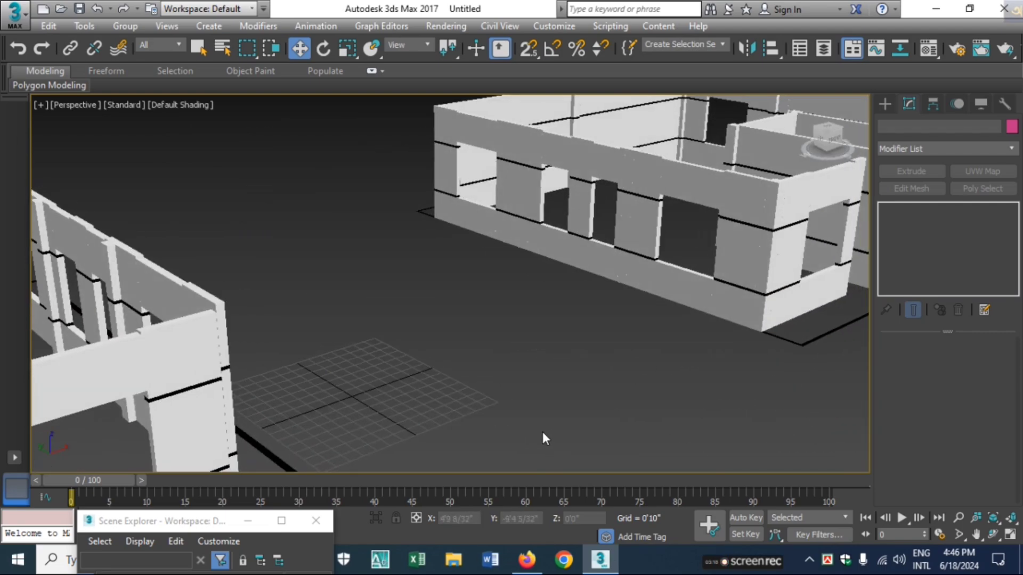
pyautogui.scroll(2, 624, 343)
pyautogui.scroll(-2, 626, 344)
pyautogui.moveTo(621, 344); pyautogui.dragTo(426, 379, button='middle')
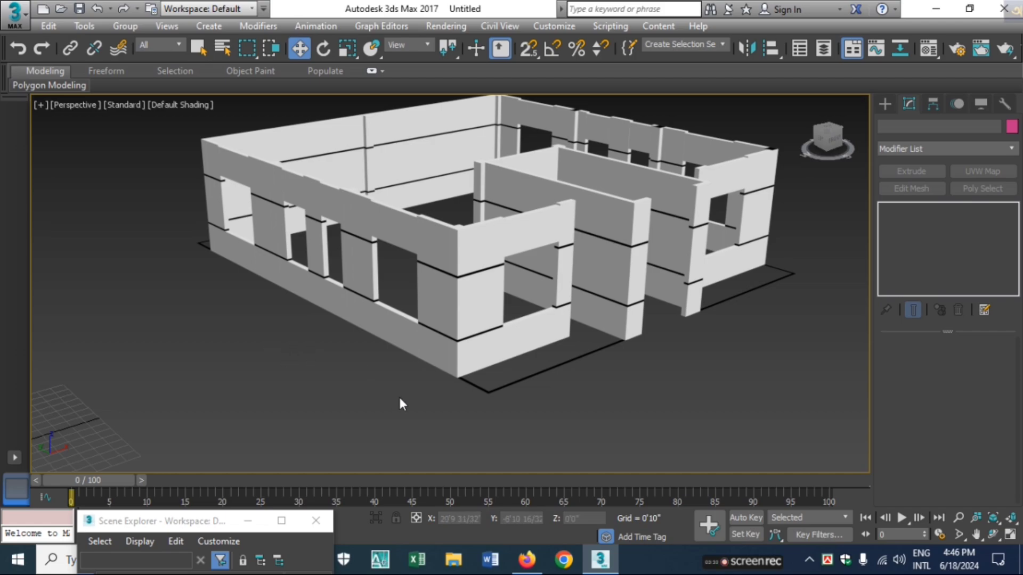
pyautogui.moveTo(706, 564)
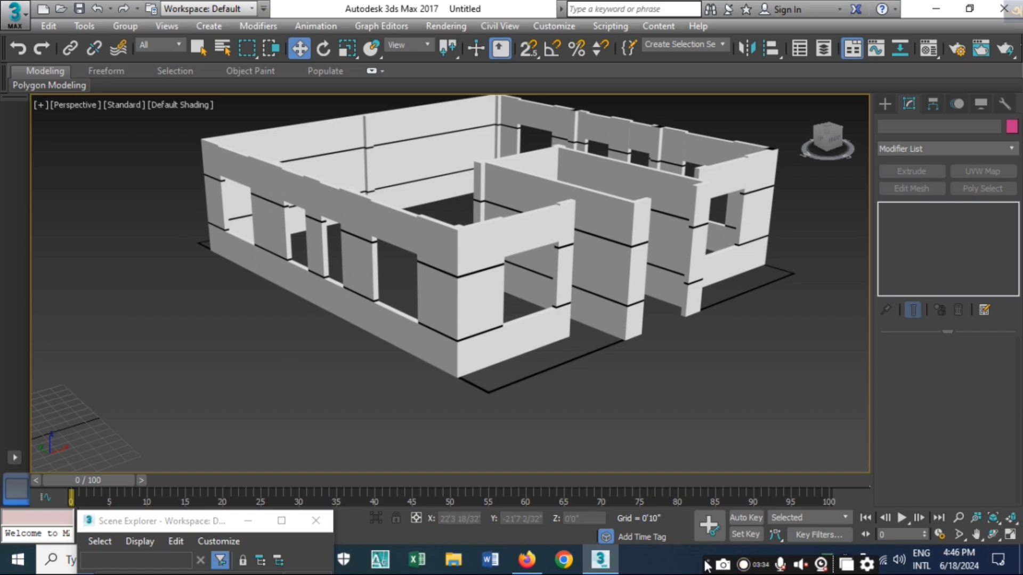